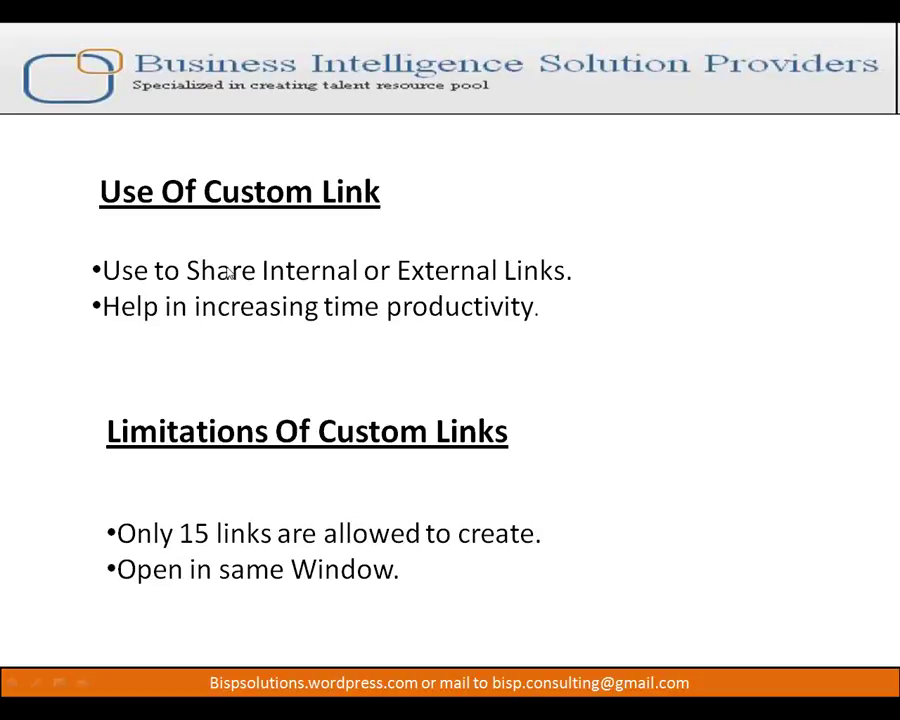
Step: Close Picture Manager and exit the slideshow on slide 5, 'How to Create Custom Link?'
key(alt+Tab)
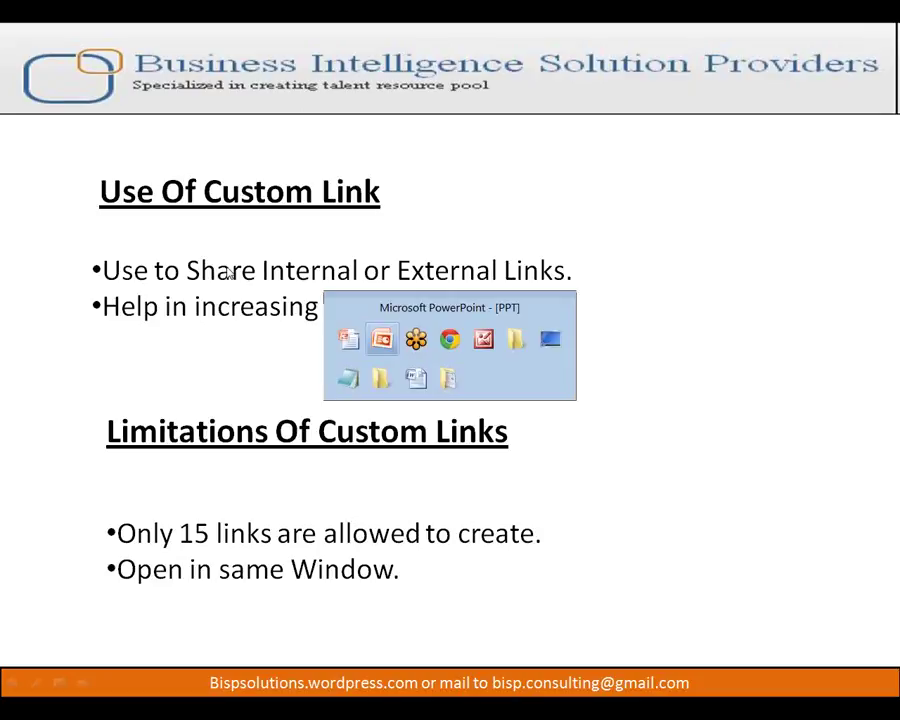
key(alt+Tab)
key(alt+Tab)
key(alt+Tab)
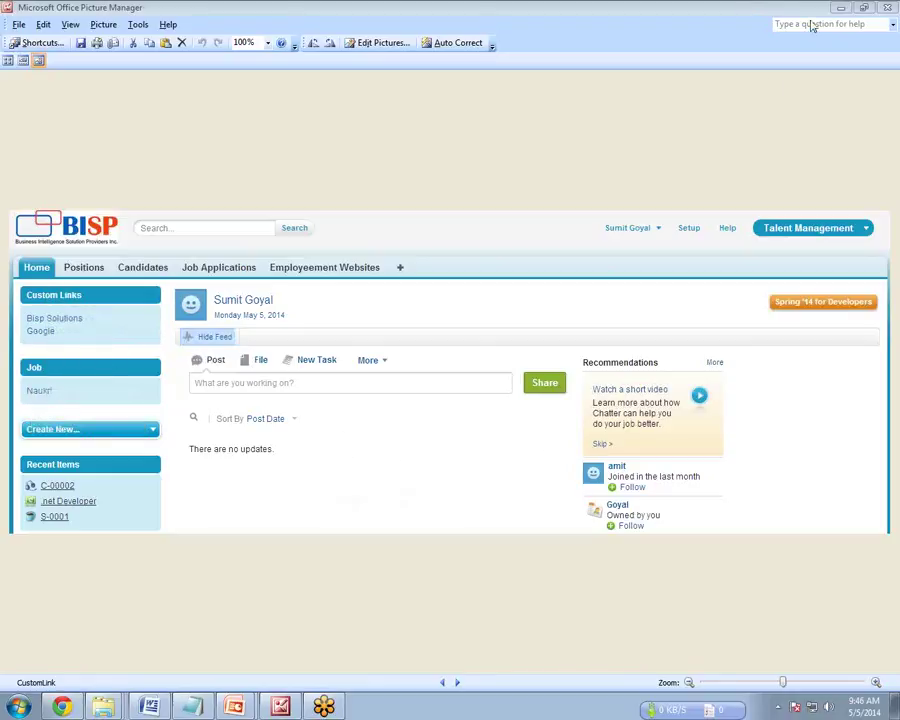
click(842, 8)
click(233, 577)
key(Escape)
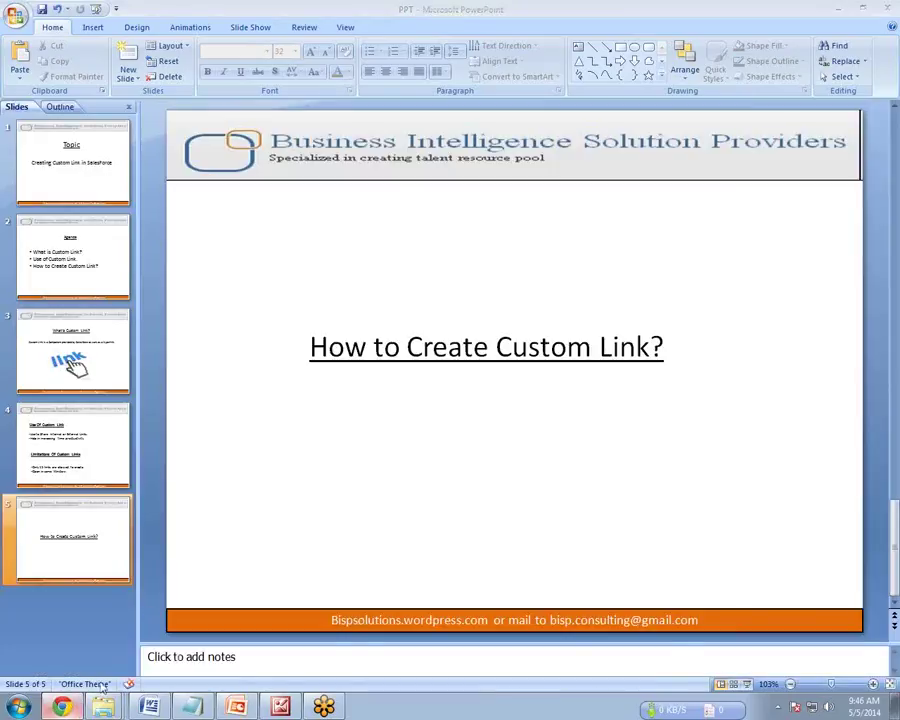
click(62, 707)
Step: Open Salesforce Setup and go through Customize > Home to Home Page Components
click(240, 8)
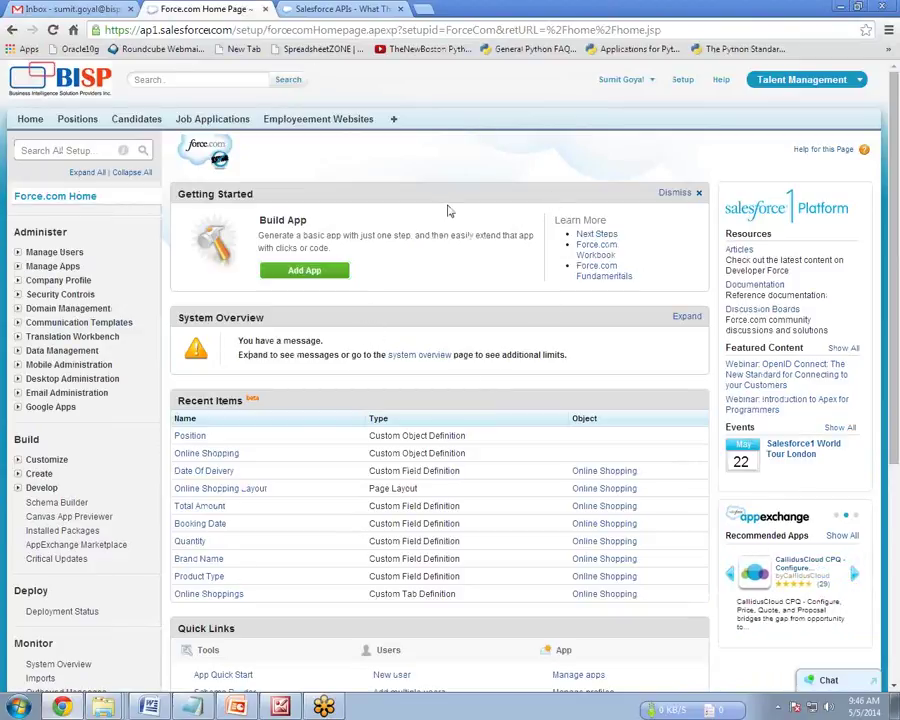
click(688, 85)
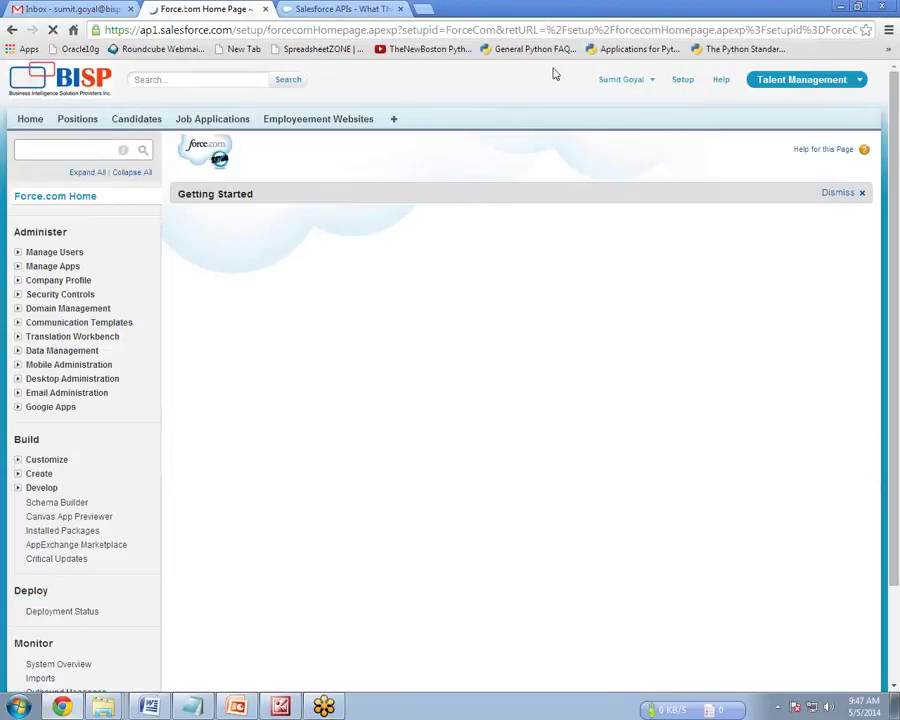
click(17, 461)
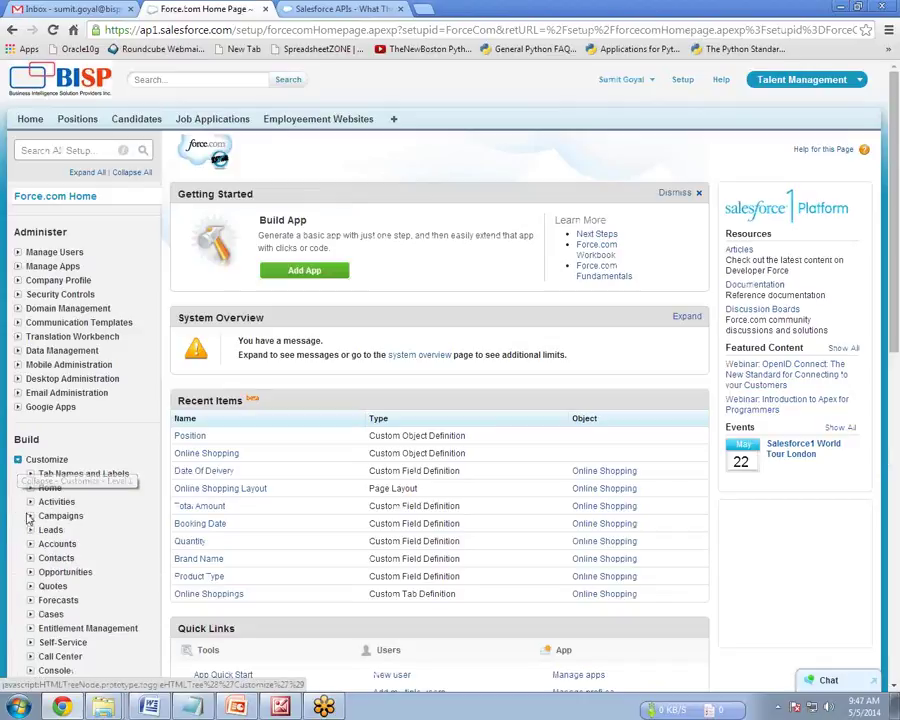
click(31, 489)
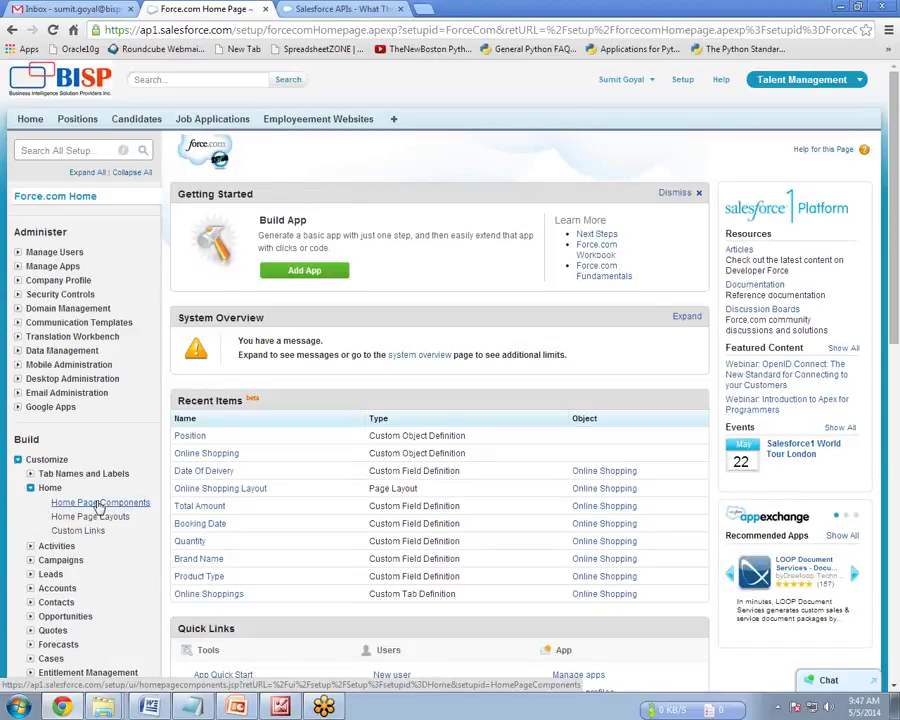
click(100, 504)
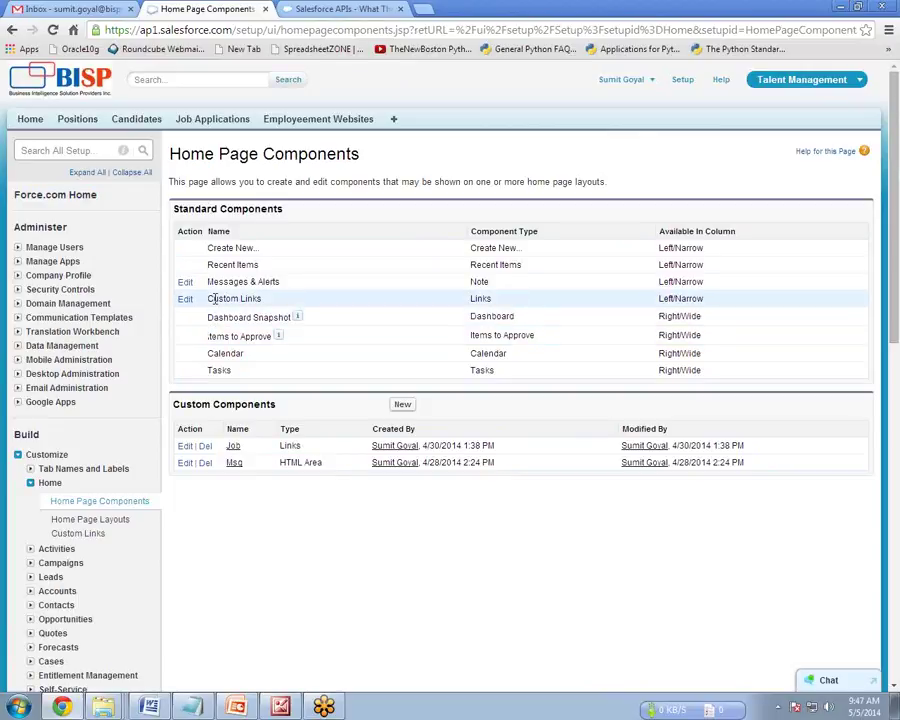
Step: Highlight the Custom Links standard component and open it for editing
drag(209, 298, 266, 298)
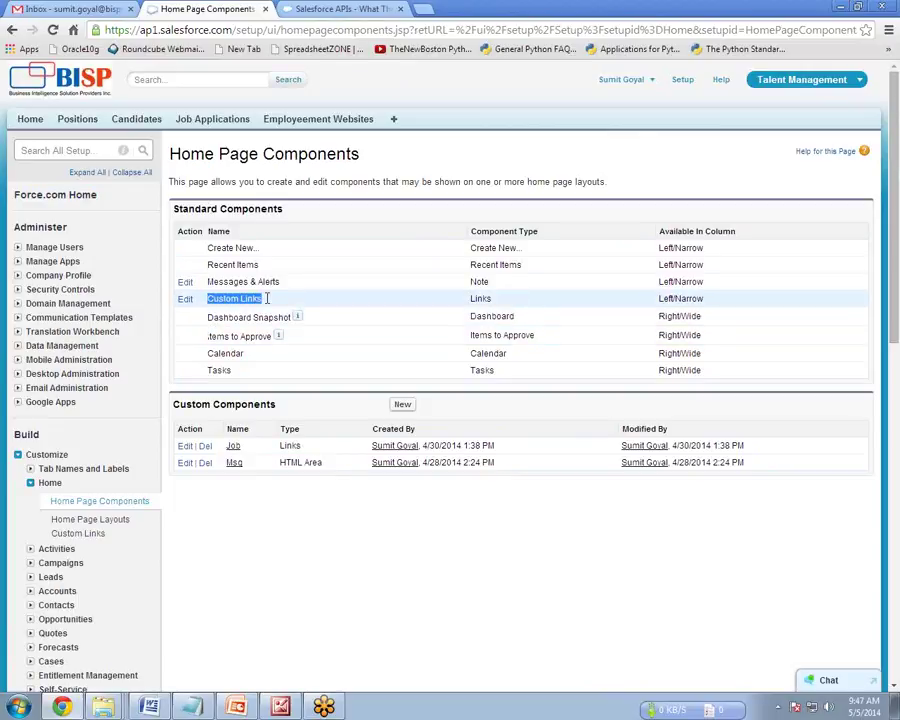
drag(405, 299, 513, 303)
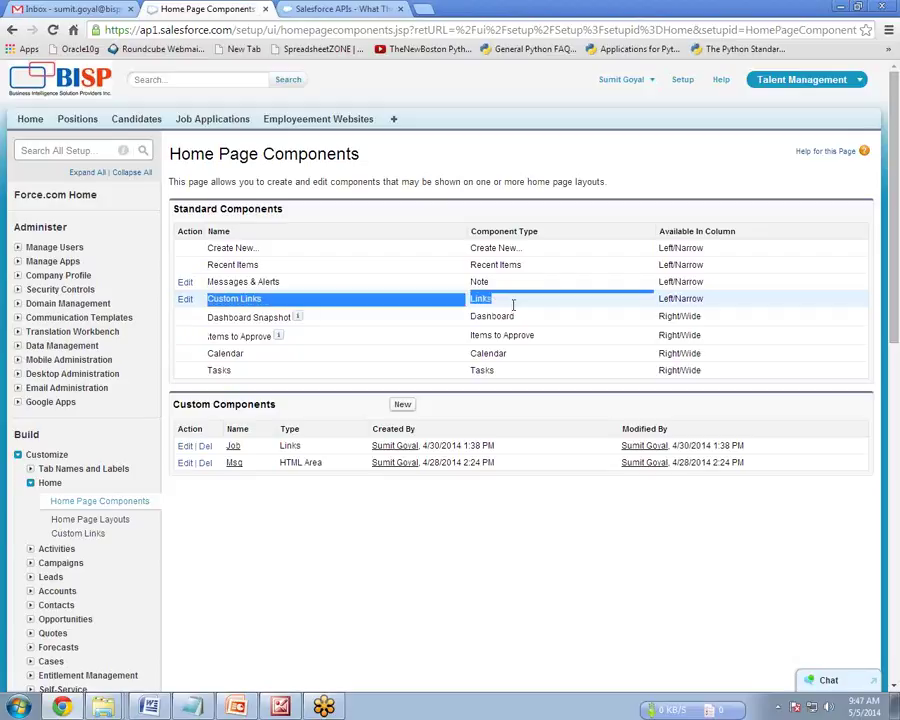
click(186, 304)
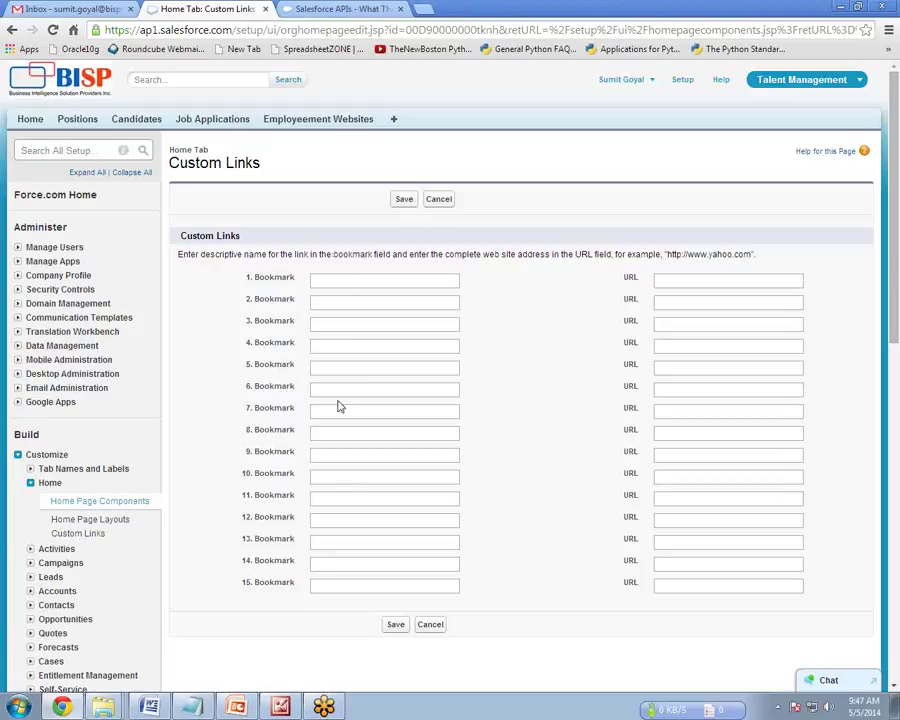
click(352, 280)
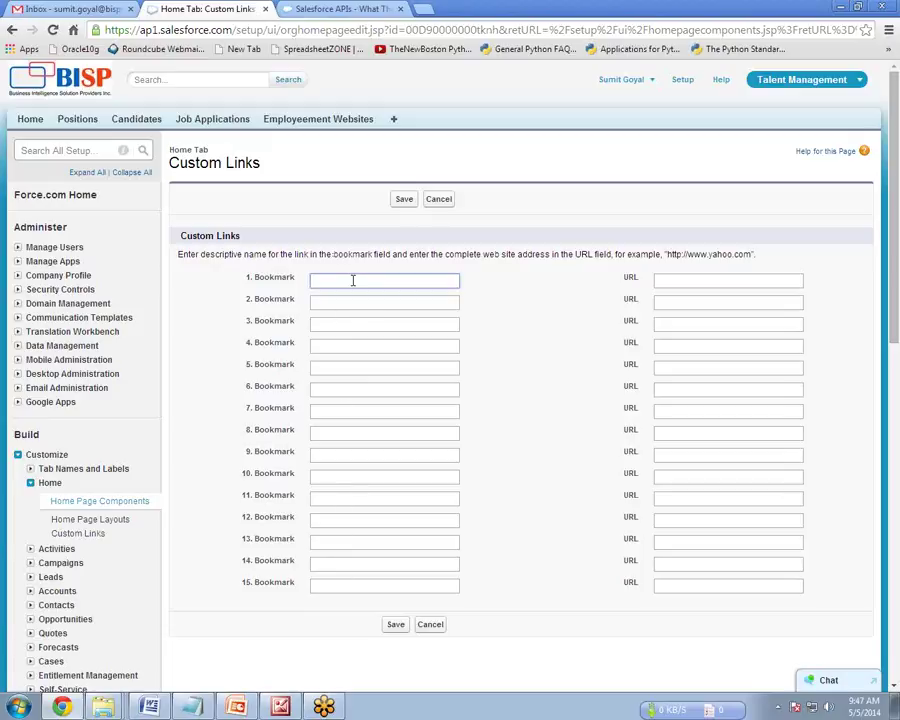
text(Bi)
key(Down)
key(Return)
key(Tab)
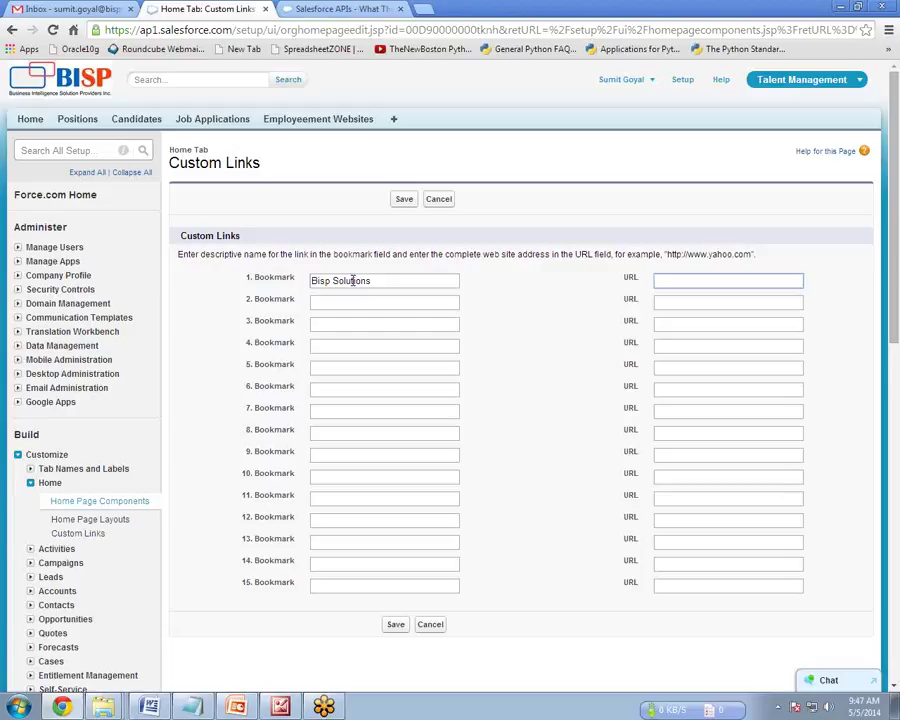
text(http)
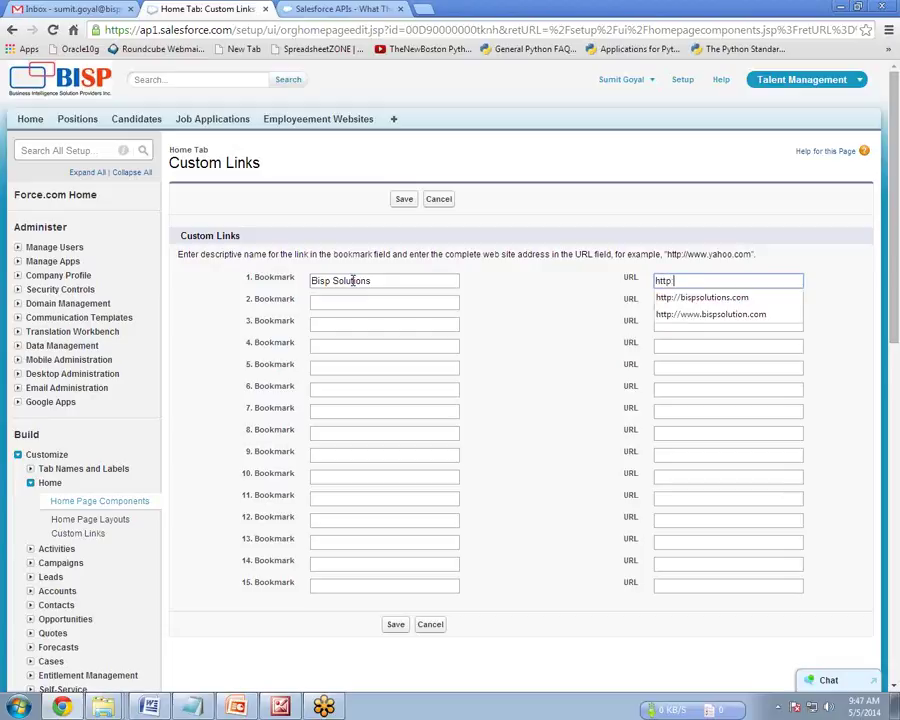
key(Down)
key(Down)
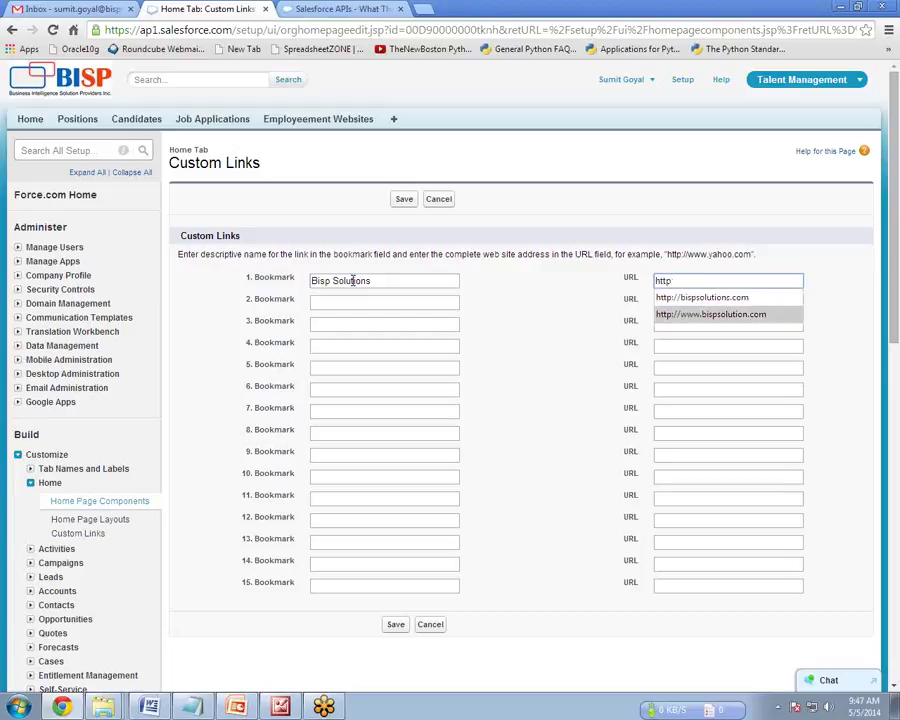
key(Return)
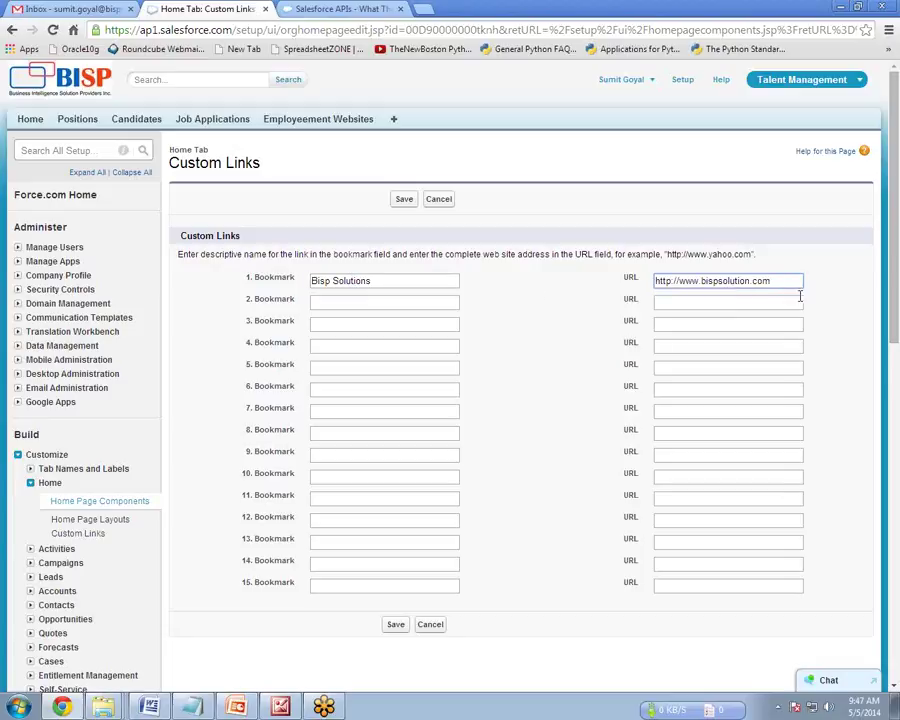
click(755, 280)
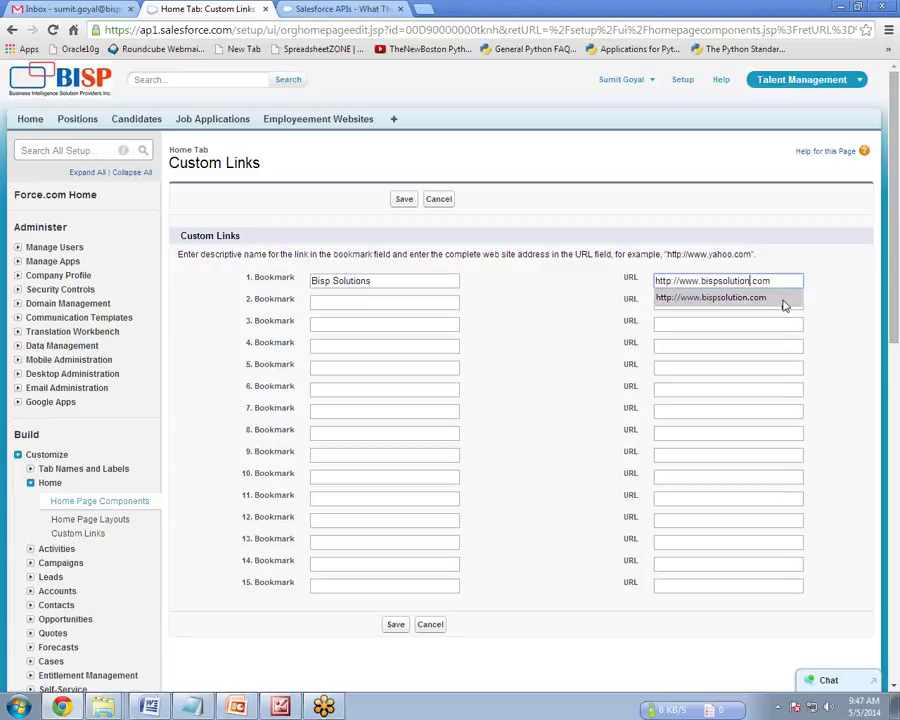
text(s)
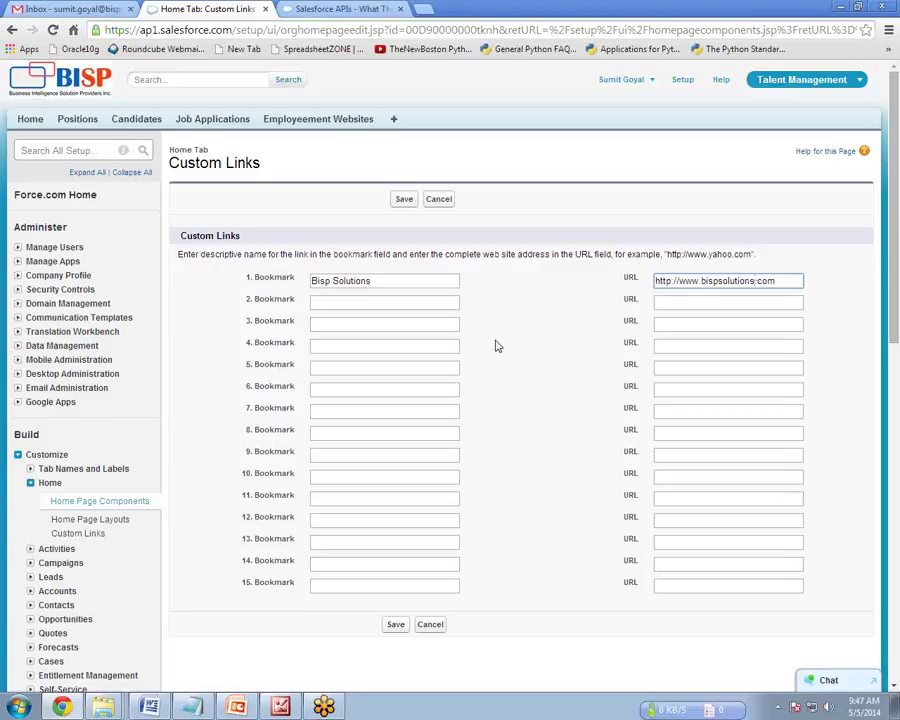
click(340, 304)
text(Go)
key(Down)
key(Tab)
text(h)
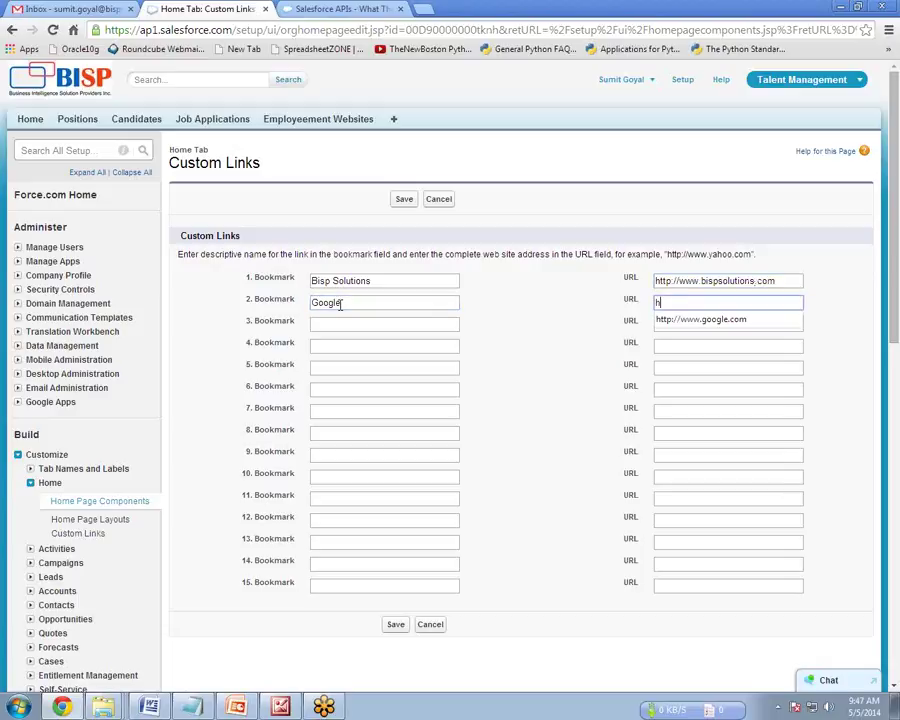
key(Down)
key(Return)
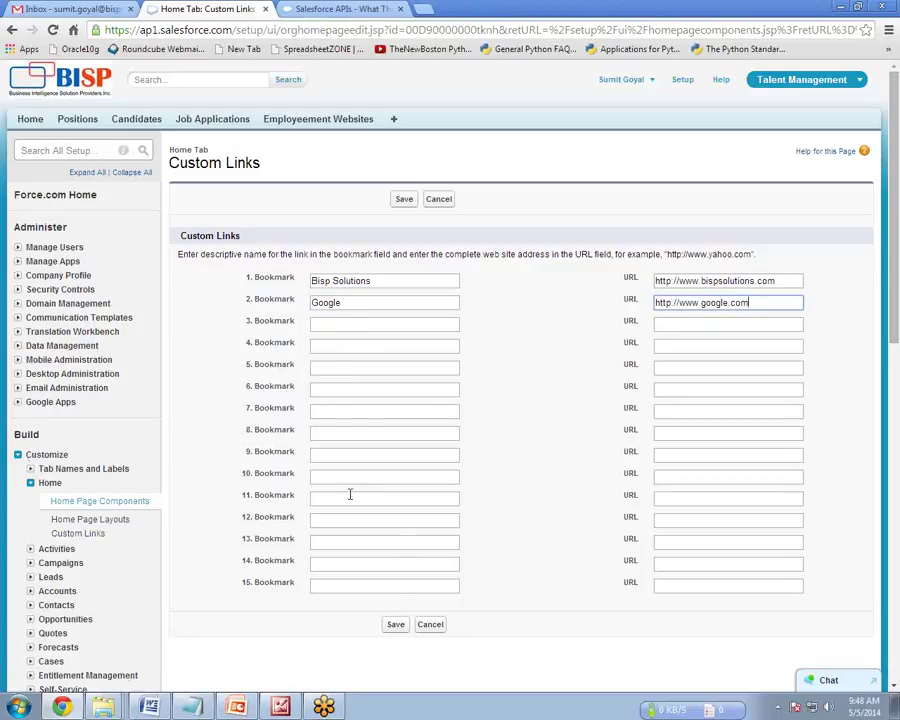
Step: Save the Bisp Solutions and Google custom links, then go to Home Page Layouts
click(396, 626)
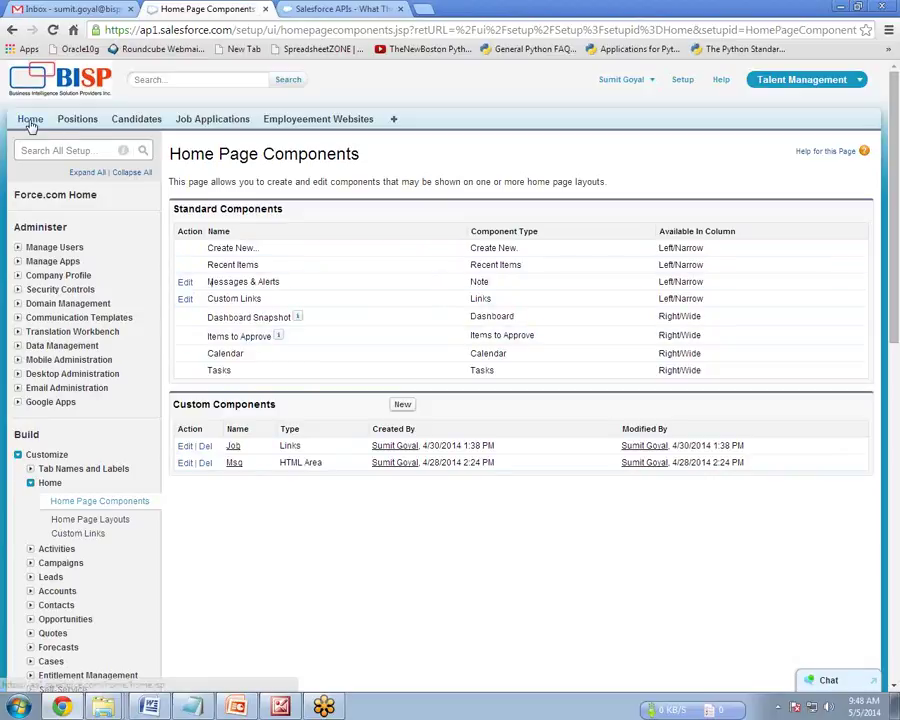
click(86, 521)
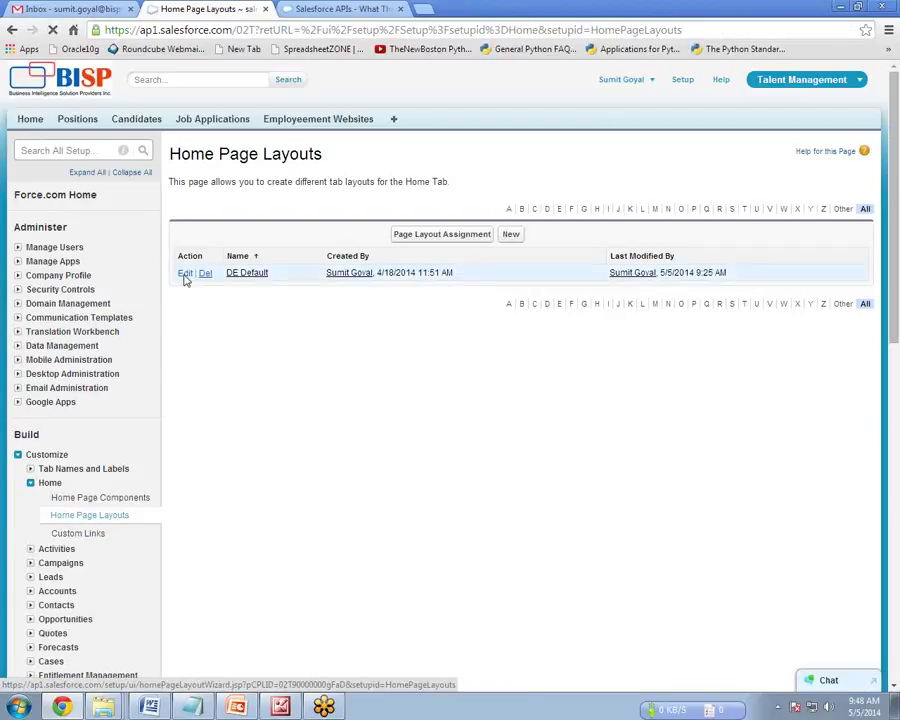
Step: Edit the DE Default layout, move Custom Links to the top of the narrow column, and save
click(185, 276)
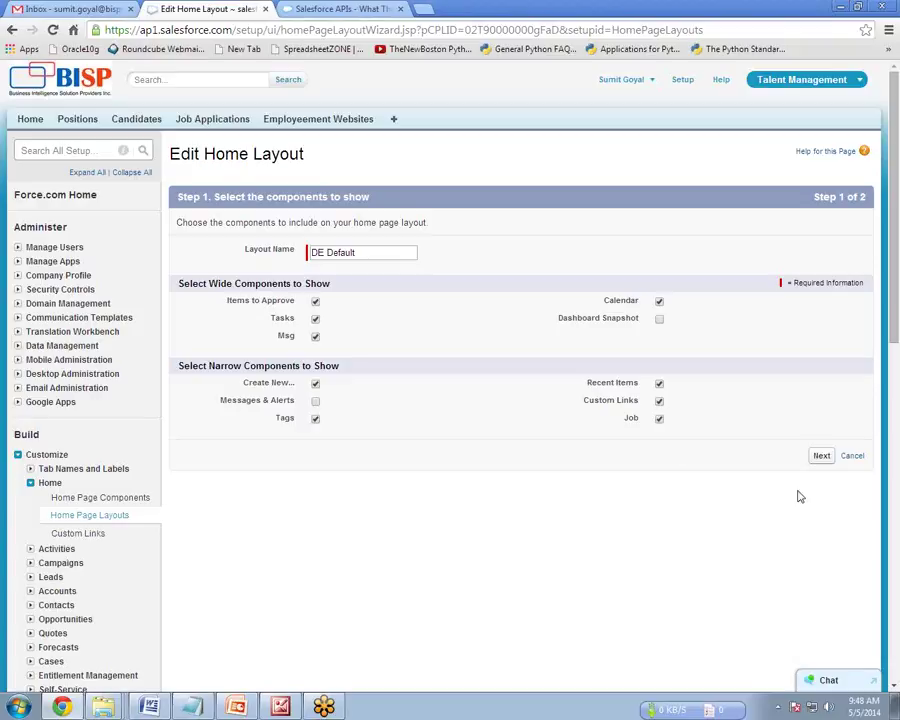
click(820, 456)
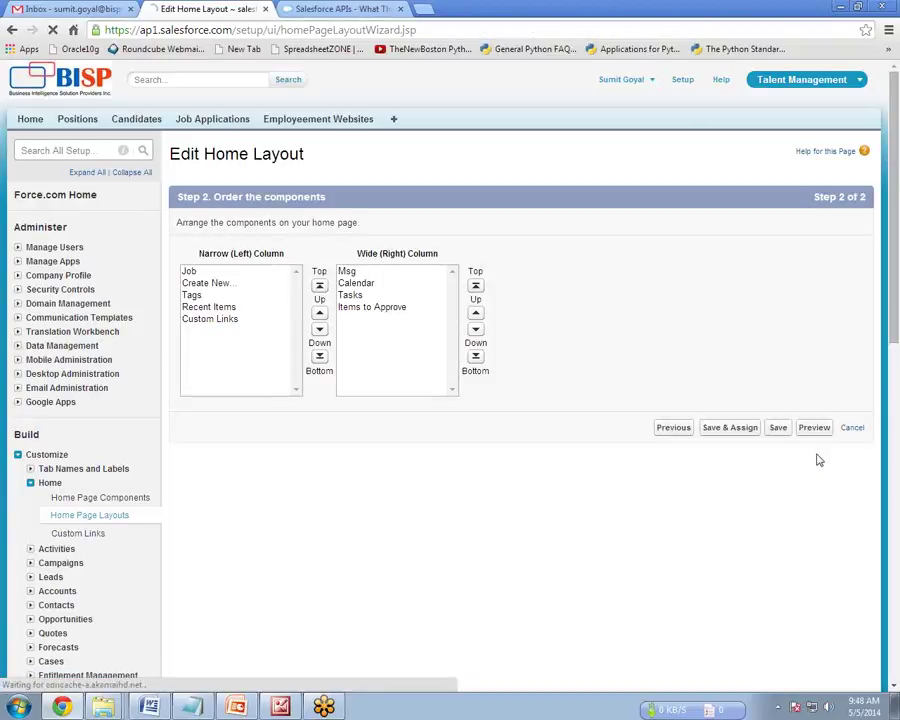
click(222, 320)
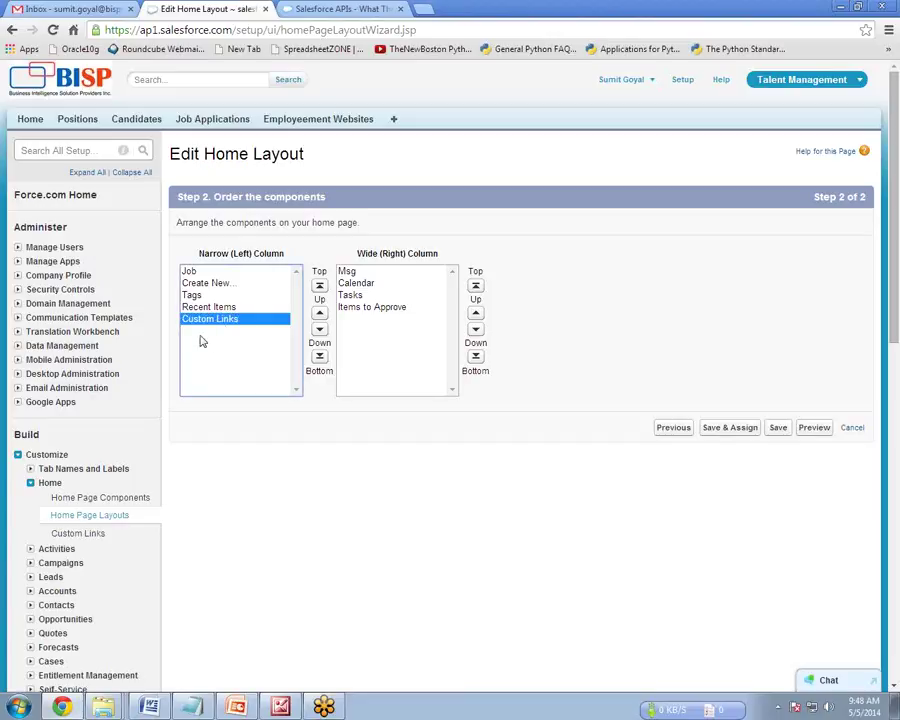
click(319, 286)
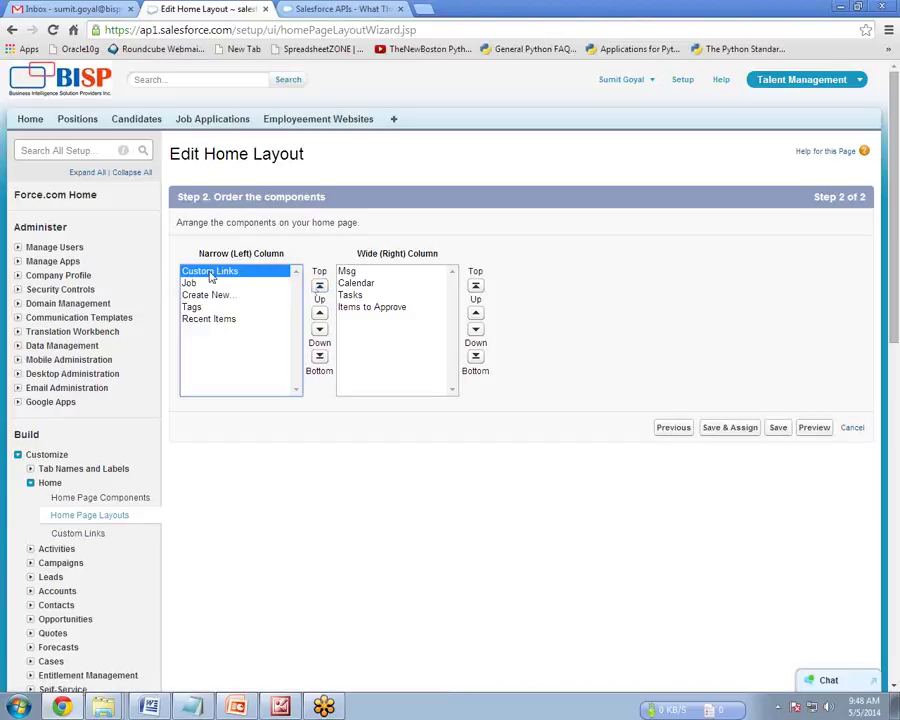
click(776, 428)
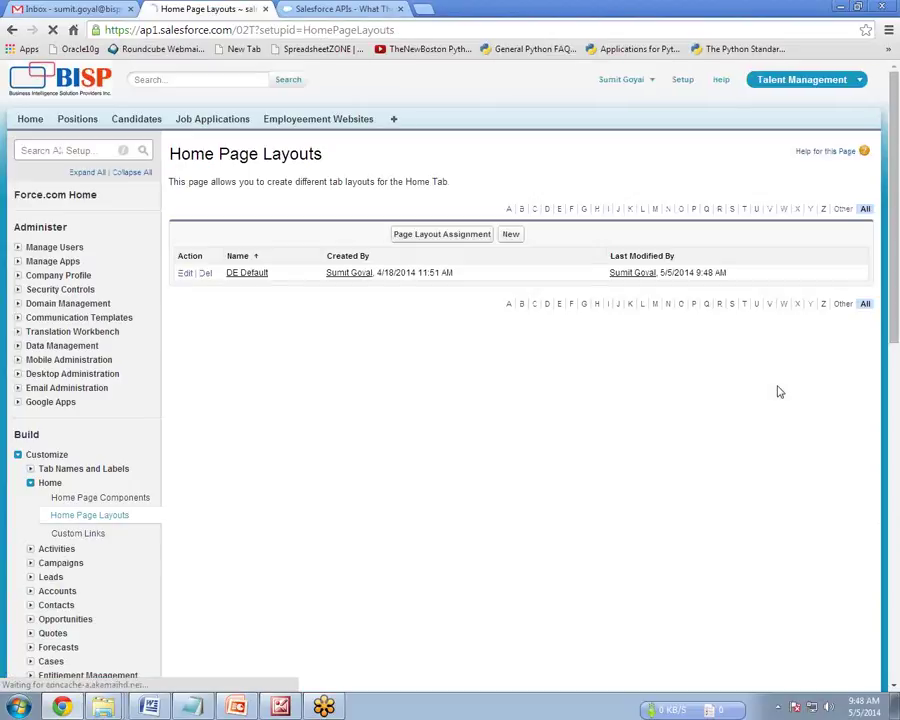
Step: On the Home tab, follow the Bisp Solutions link to its website, then go back
click(30, 120)
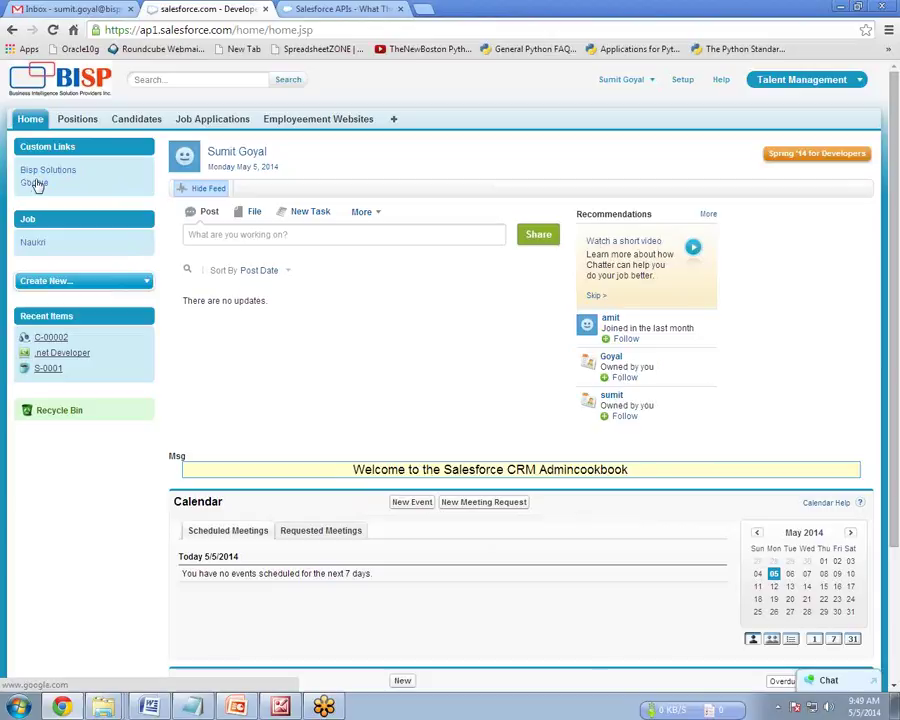
click(46, 175)
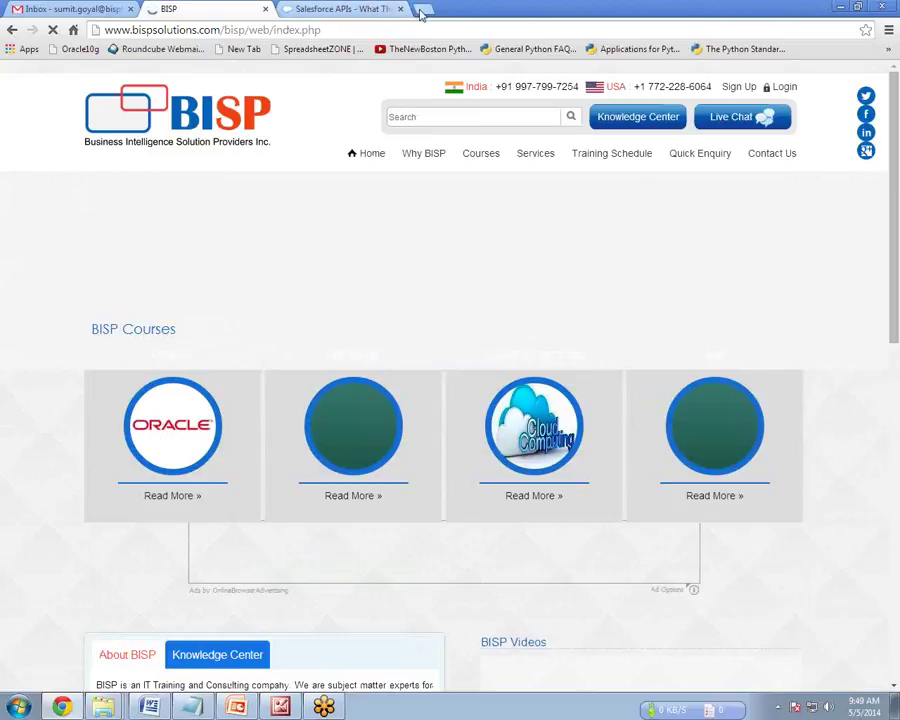
click(13, 30)
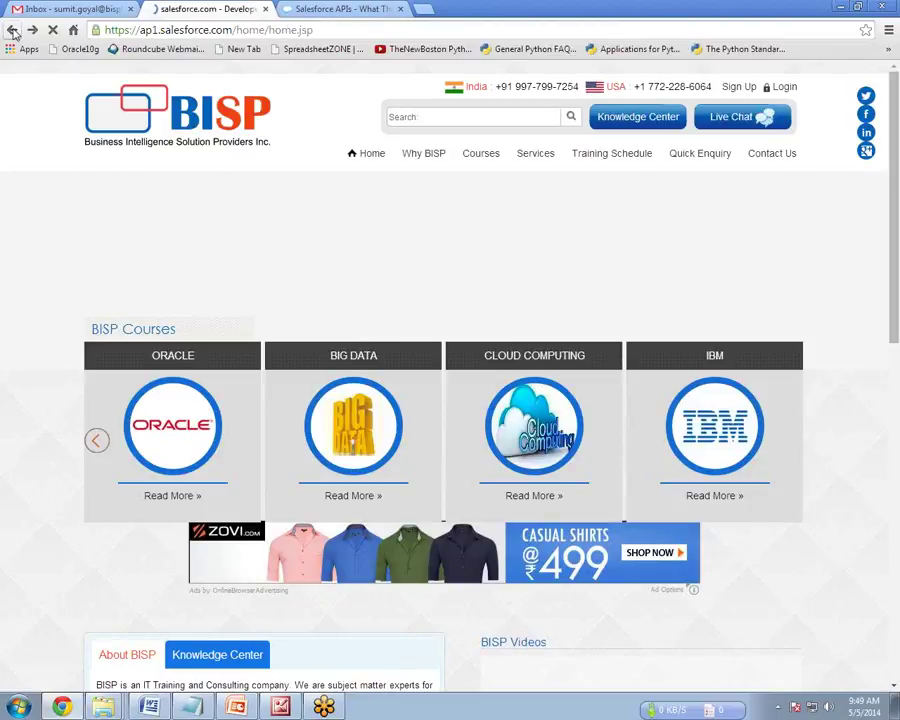